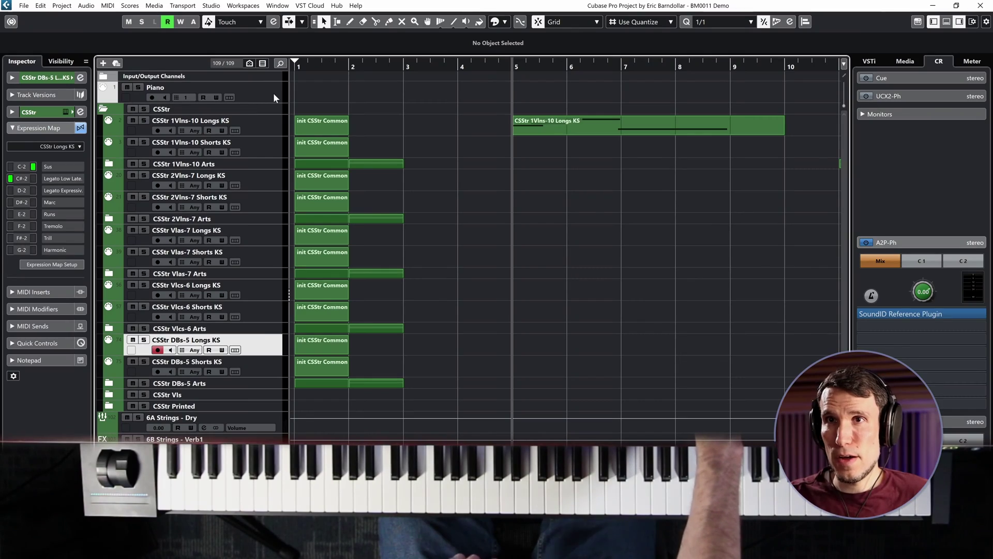
Select Piano, then Vlcs-6 Longs KS, and finally record-arm the CSStr DBs-5 Longs KS track
{"action": "left_click", "coordinate": [273, 92]}
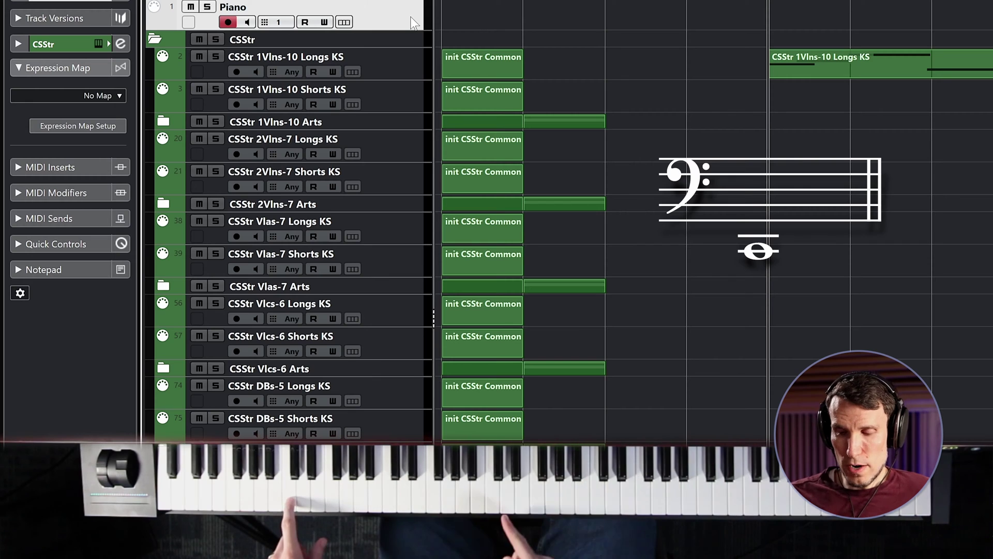
{"action": "left_click", "coordinate": [408, 317]}
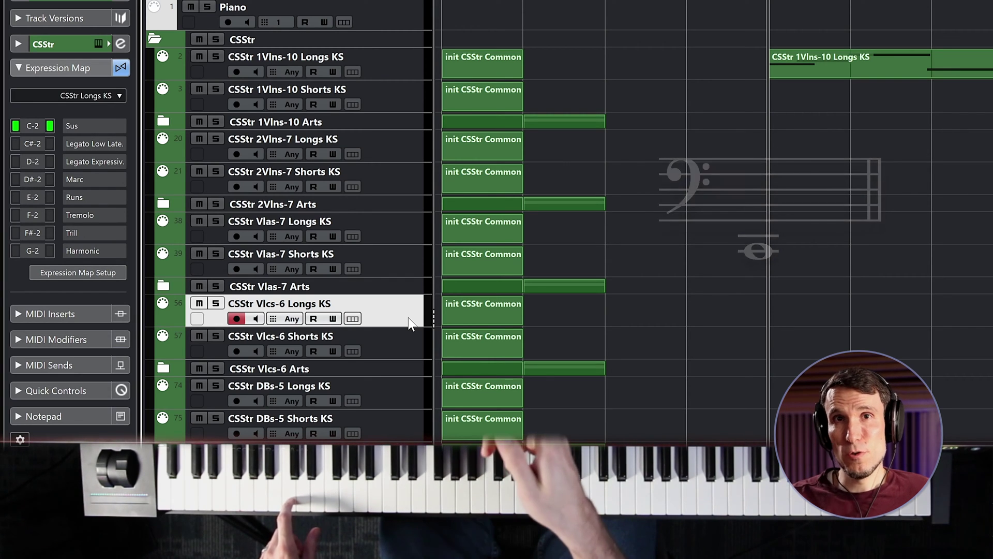
{"action": "left_click", "coordinate": [407, 400]}
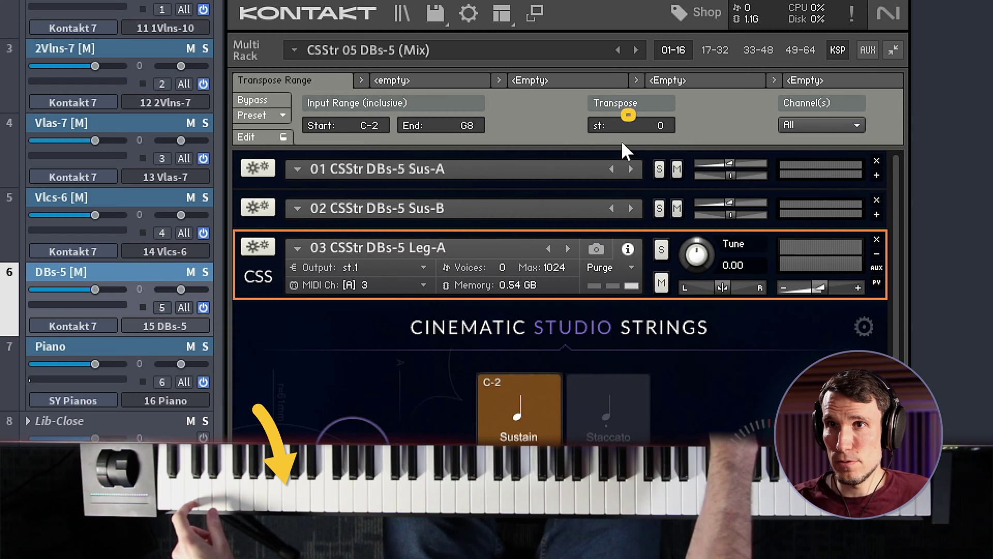
Raise the Transpose Range script's transpose value from 0 to 12 semitones
{"action": "scroll", "coordinate": [665, 127], "scroll_direction": "up", "scroll_amount": 12}
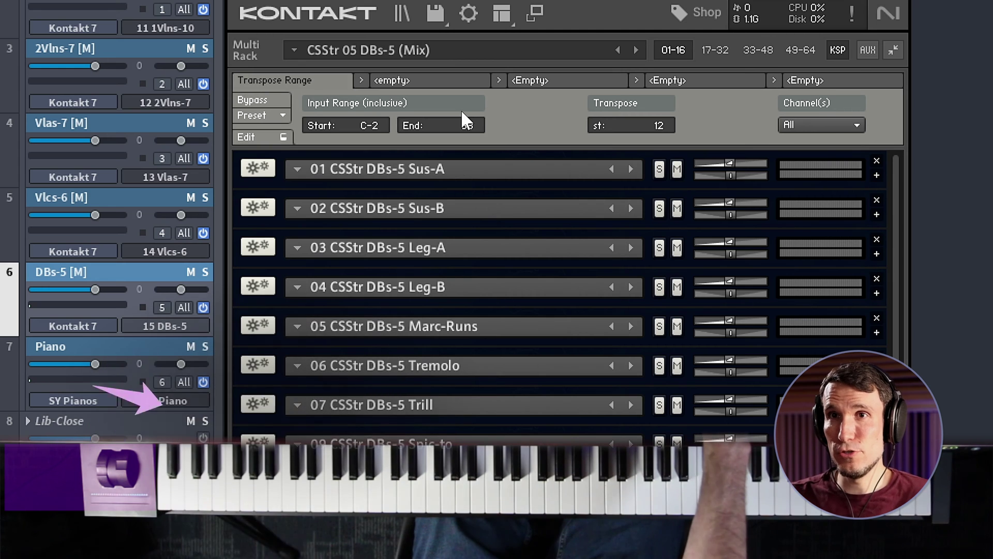
Edit the Input Range start field, entering 2 as the new start note
{"action": "double_click", "coordinate": [368, 124]}
{"action": "type", "text": "2"}
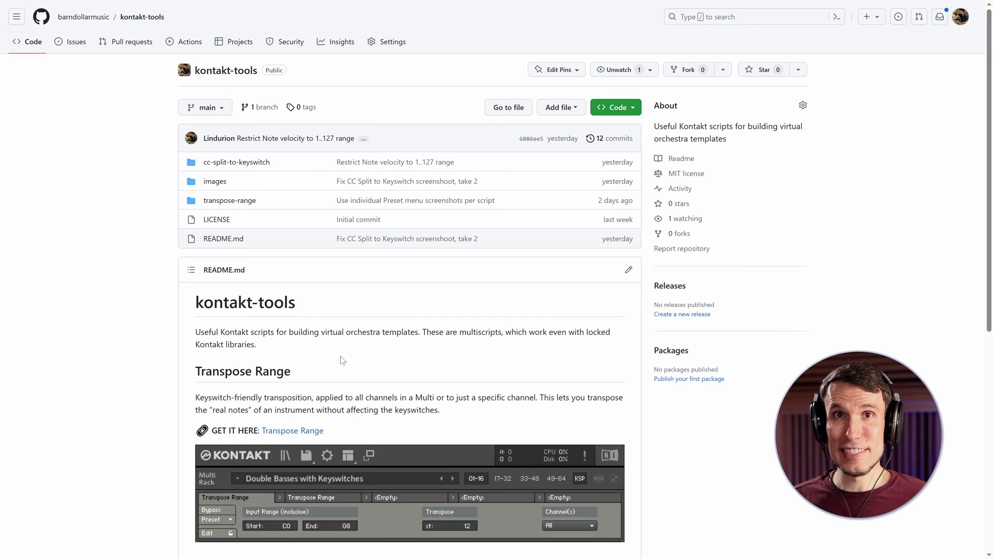
Open the Transpose Range page in kontakt-tools and jump to its 'The Code' section
{"action": "left_click", "coordinate": [305, 434]}
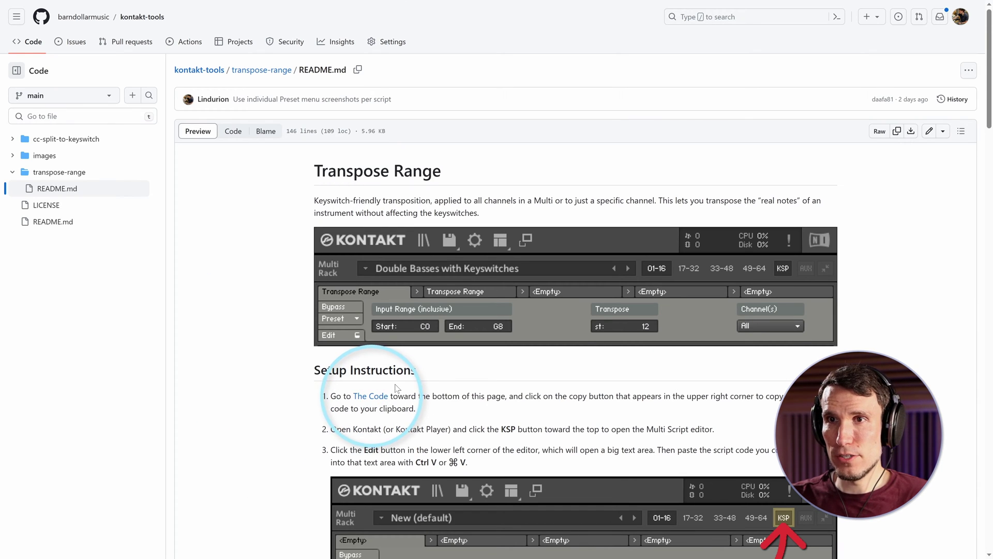
{"action": "left_click", "coordinate": [370, 396]}
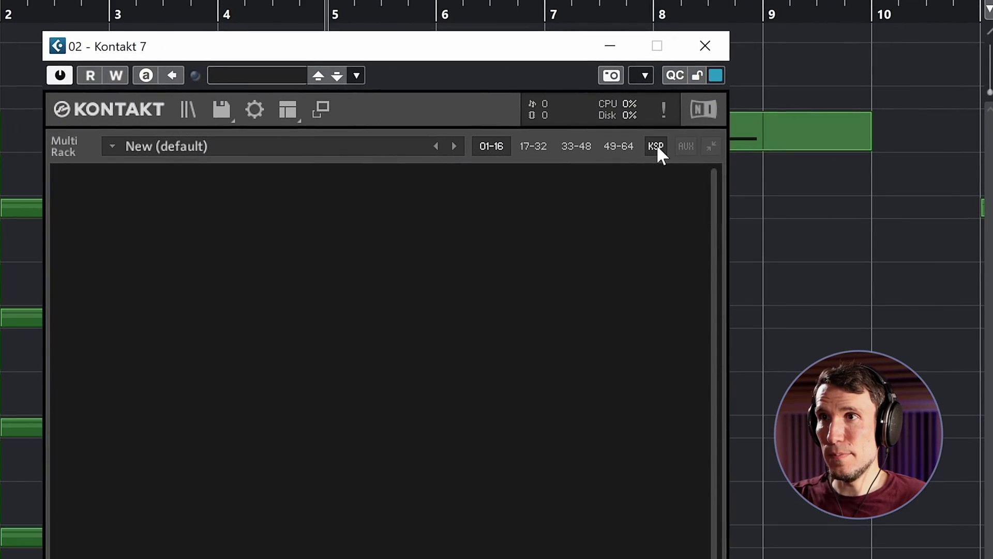
Paste the copied Transpose Range code into the first multiscript slot and apply it
{"action": "left_click", "coordinate": [656, 146]}
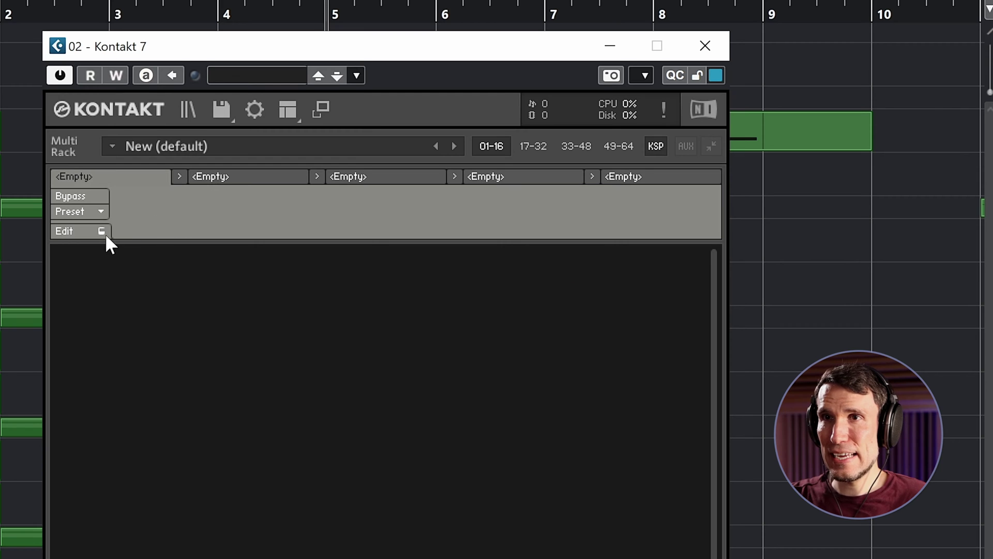
{"action": "left_click", "coordinate": [87, 230]}
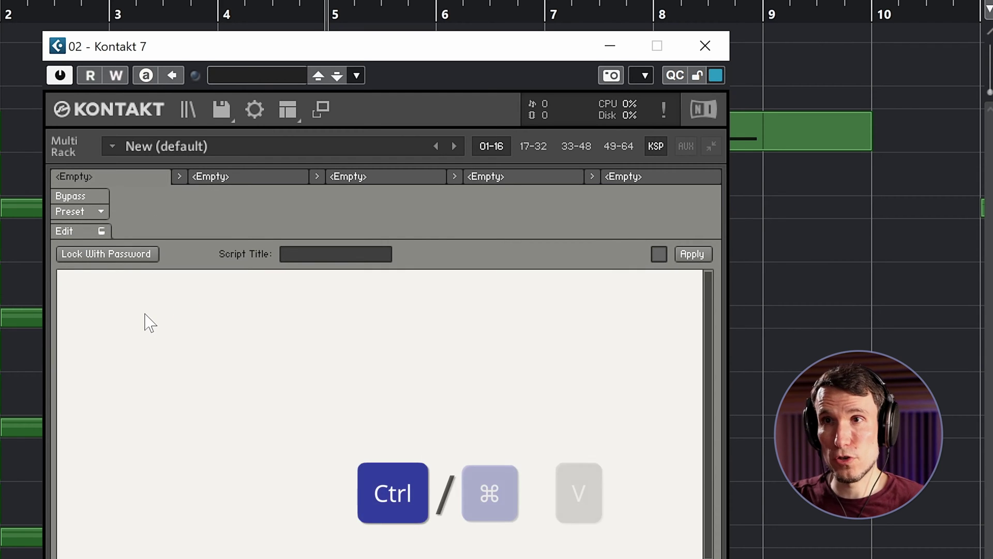
{"action": "key", "text": "ctrl+v"}
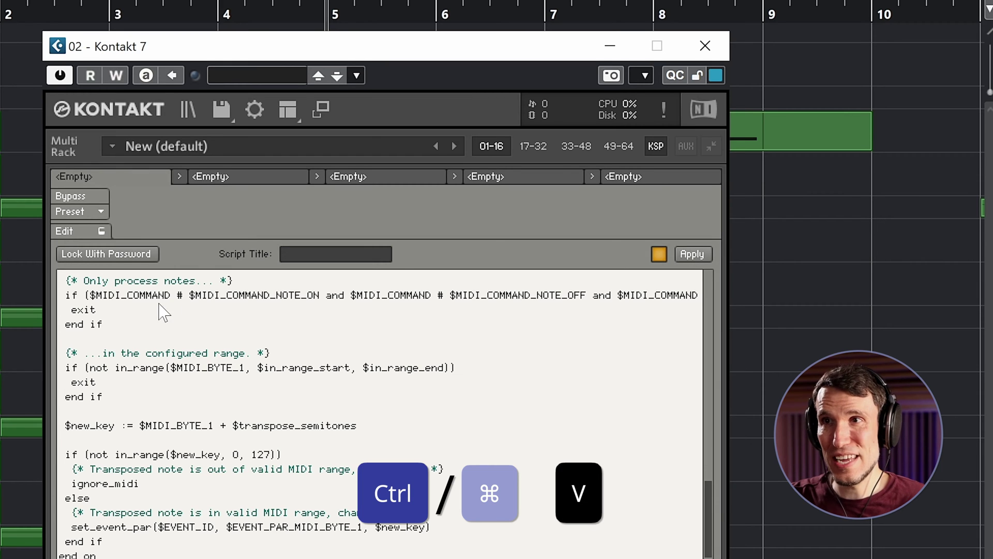
{"action": "left_click", "coordinate": [693, 254]}
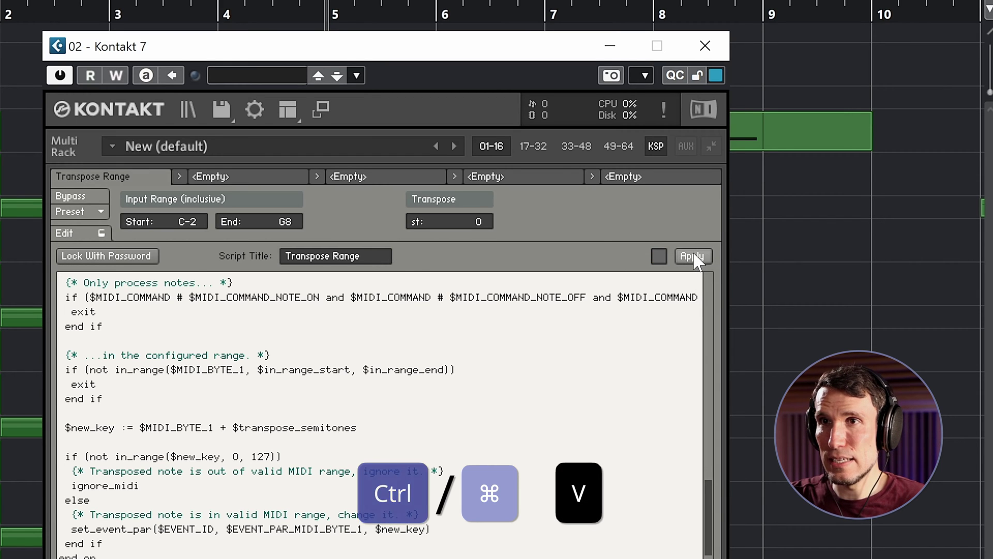
{"action": "left_click", "coordinate": [103, 233]}
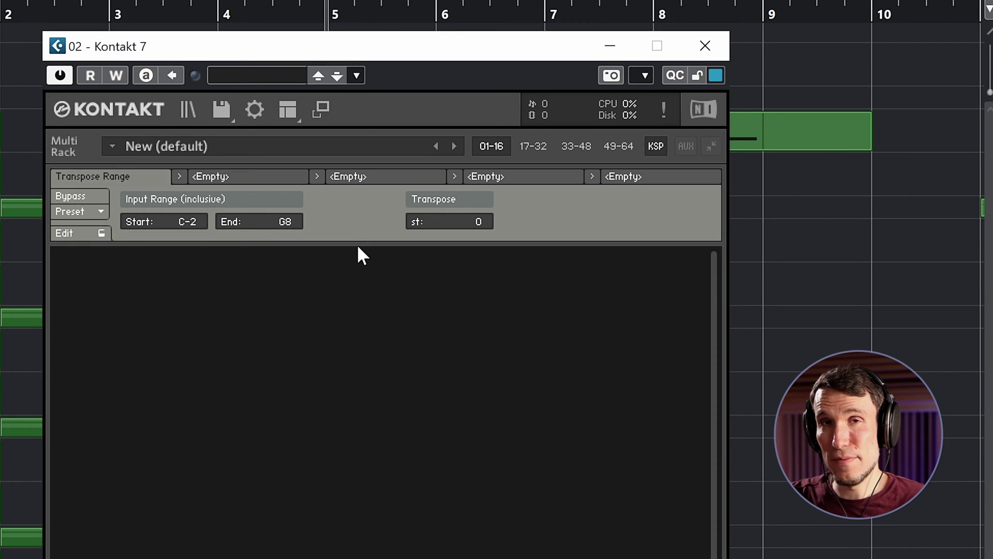
Save the script as the preset Transpose Range.nkp in the Transform folder
{"action": "left_click", "coordinate": [105, 208]}
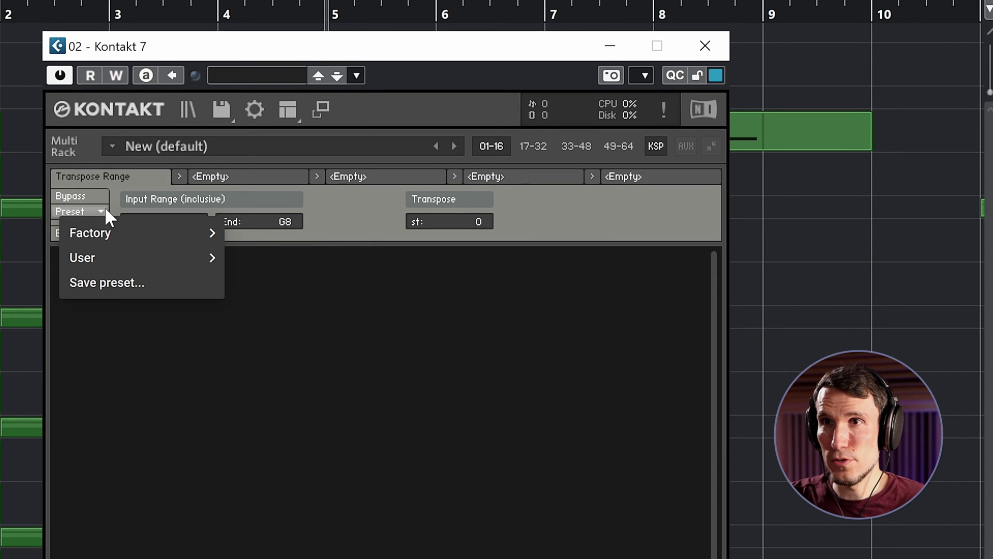
{"action": "left_click", "coordinate": [126, 277]}
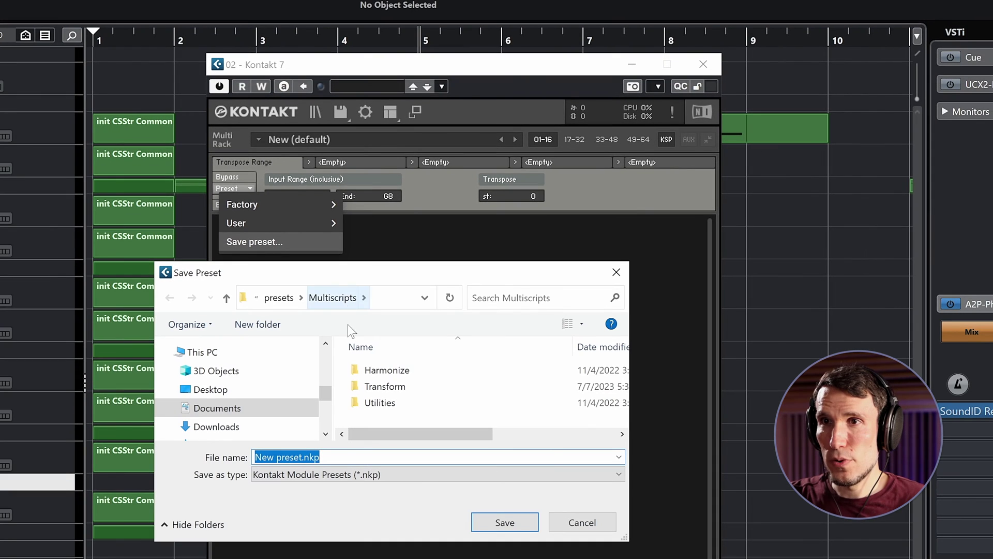
{"action": "double_click", "coordinate": [409, 386]}
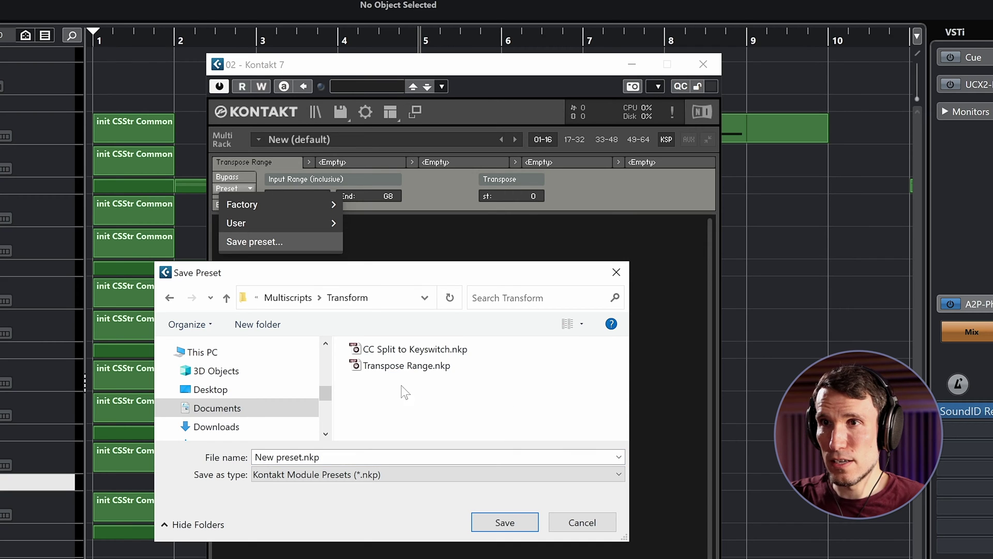
{"action": "left_click", "coordinate": [401, 366]}
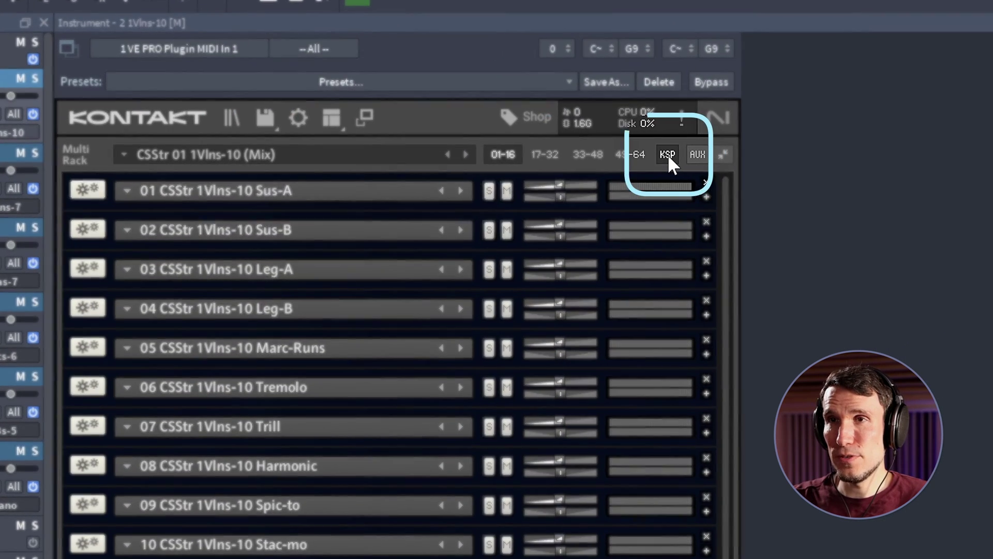
Browse the multiscript presets to User > Transform > Transpose Range
{"action": "left_click", "coordinate": [667, 154]}
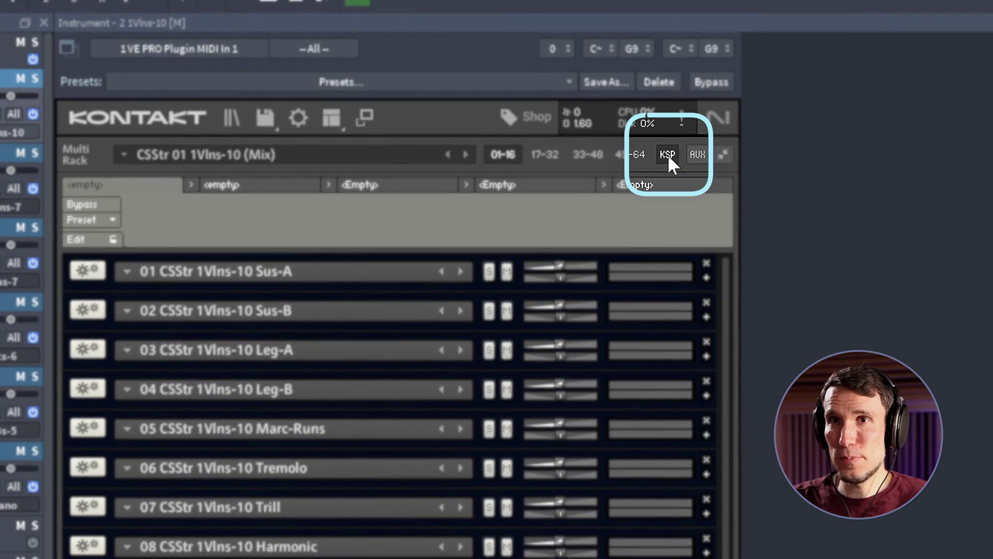
{"action": "left_click", "coordinate": [110, 220]}
{"action": "mouse_move", "coordinate": [149, 269]}
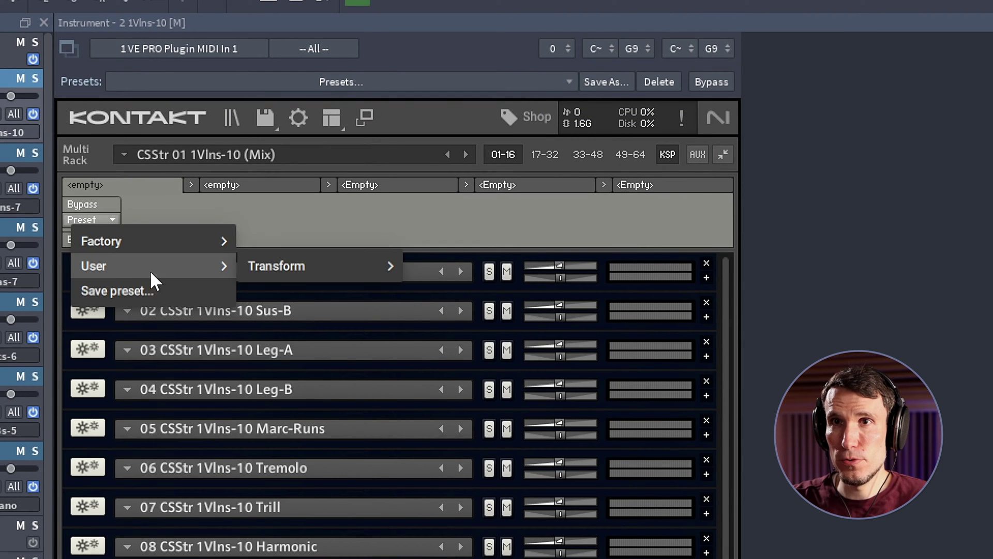
{"action": "mouse_move", "coordinate": [292, 265]}
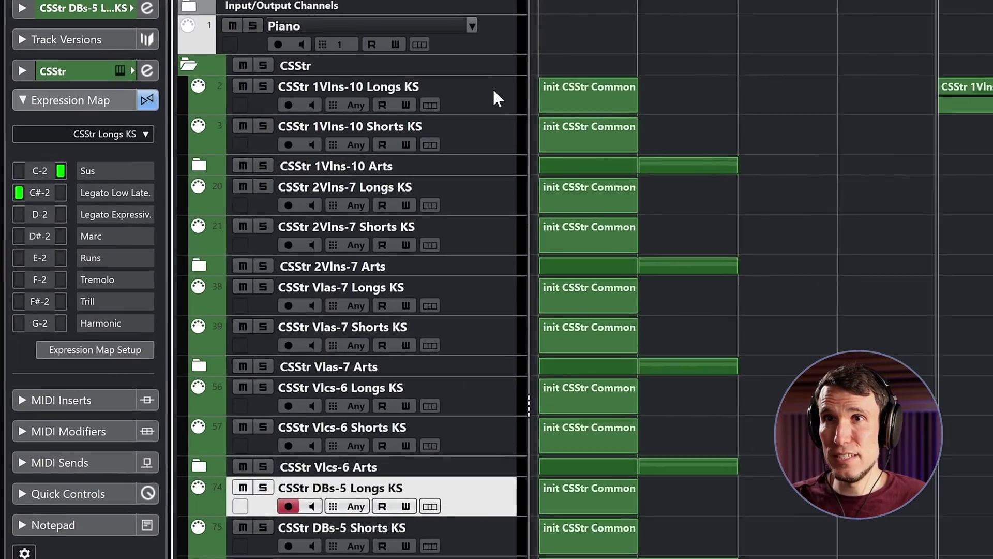
Expand the 1Vlns-10 Arts folder and move keyboard input from Sus-A and Piano to Harmonic
{"action": "left_click", "coordinate": [233, 126]}
{"action": "left_click", "coordinate": [218, 165]}
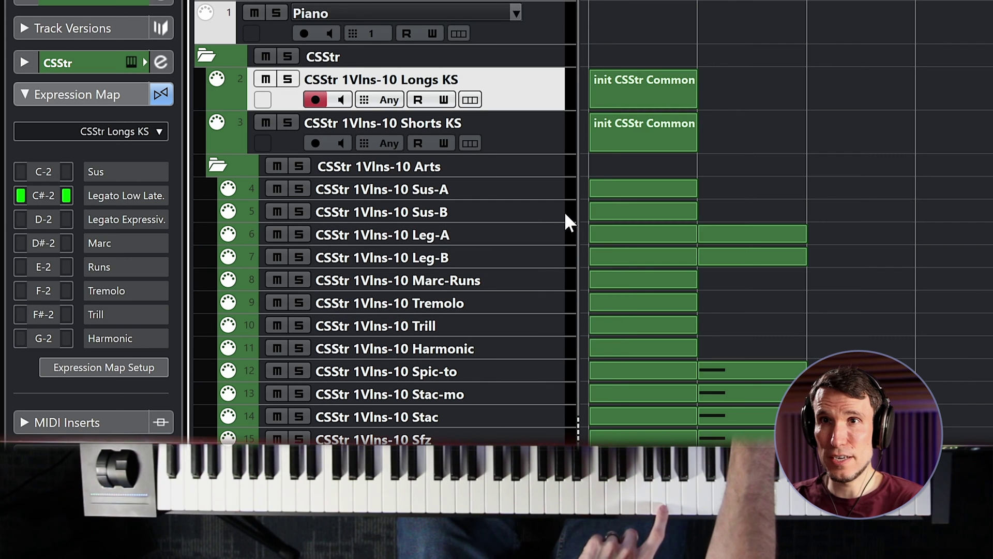
{"action": "left_click", "coordinate": [564, 192]}
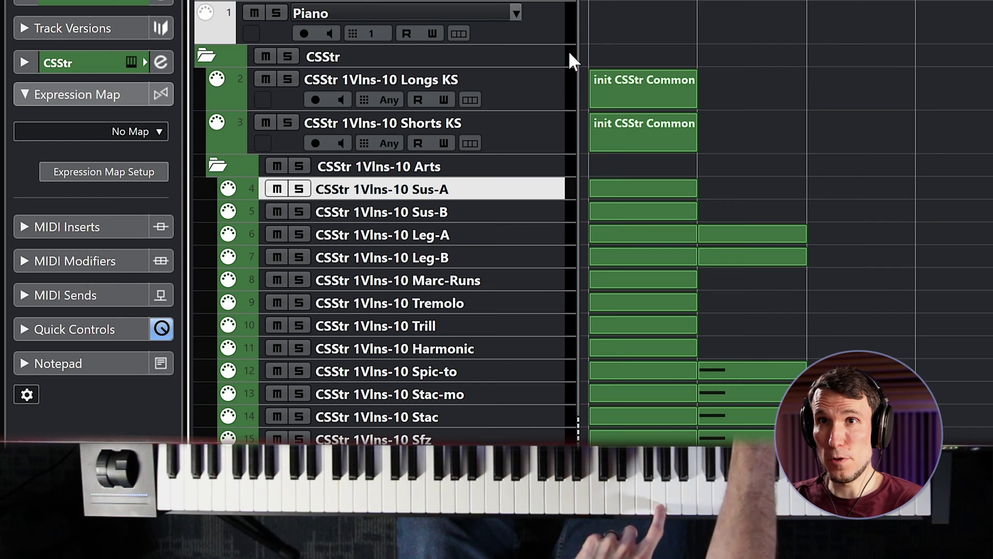
{"action": "left_click", "coordinate": [563, 32]}
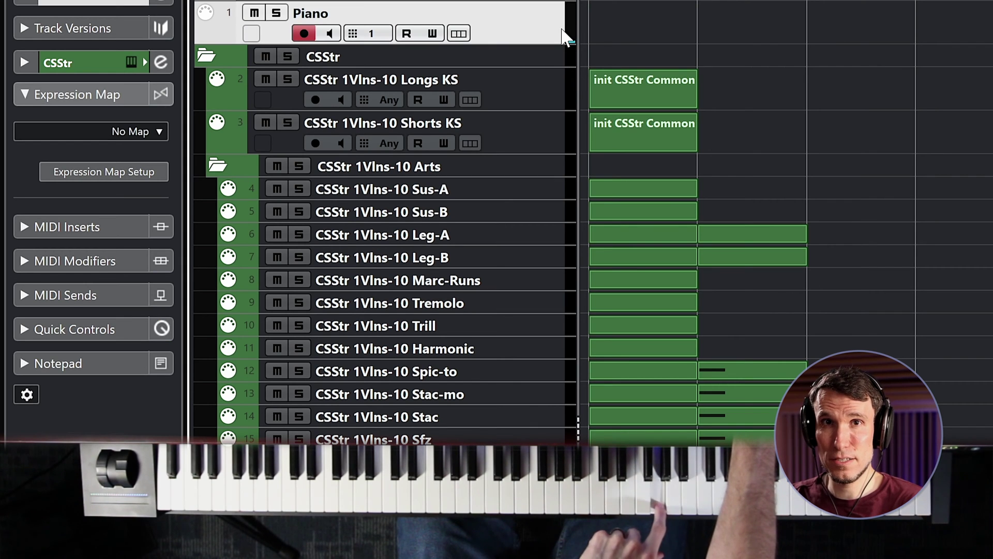
{"action": "left_click", "coordinate": [564, 346]}
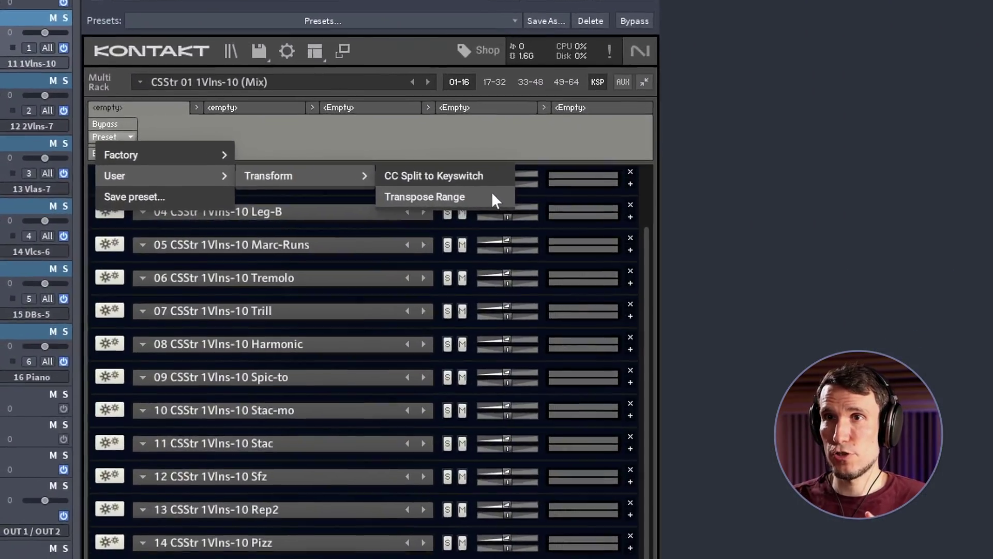
Load Transpose Range into the first slot with transpose -12 st, limited to MIDI channel 8
{"action": "left_click", "coordinate": [356, 205]}
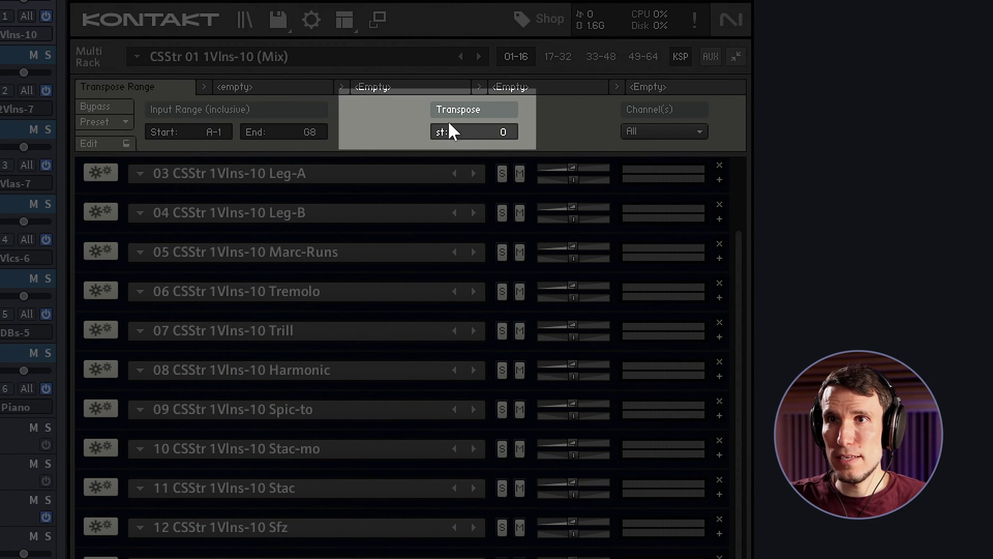
{"action": "double_click", "coordinate": [499, 132]}
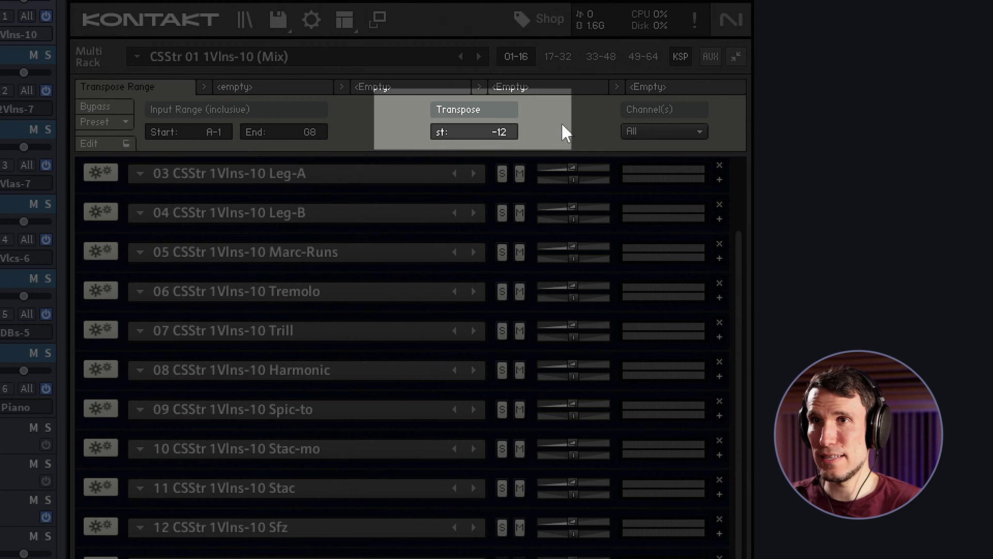
{"action": "left_click", "coordinate": [674, 131]}
{"action": "left_click", "coordinate": [650, 351]}
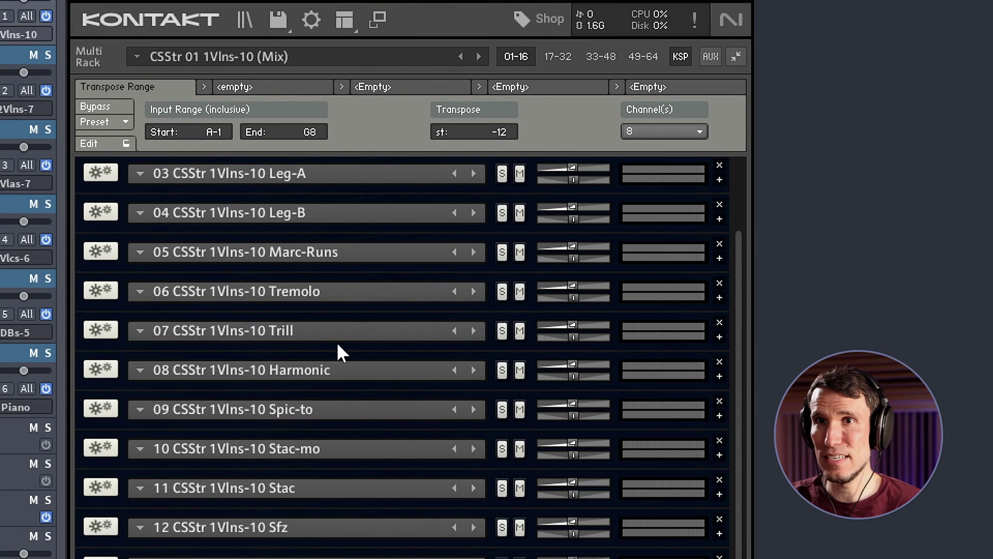
{"action": "left_click", "coordinate": [720, 377]}
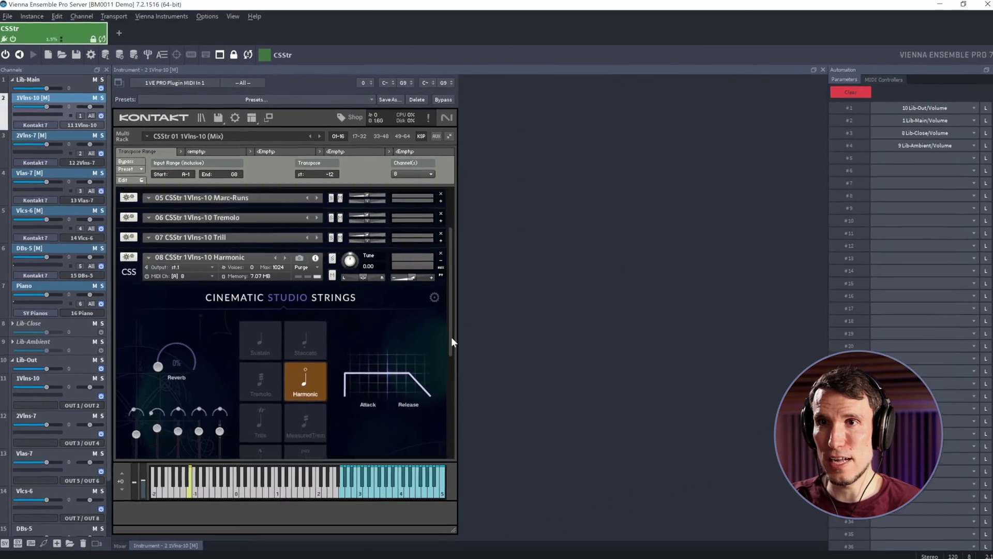
{"action": "mouse_move", "coordinate": [451, 337]}
{"action": "left_mouse_down"}
{"action": "mouse_move", "coordinate": [448, 358]}
{"action": "mouse_move", "coordinate": [445, 326]}
{"action": "left_mouse_up"}
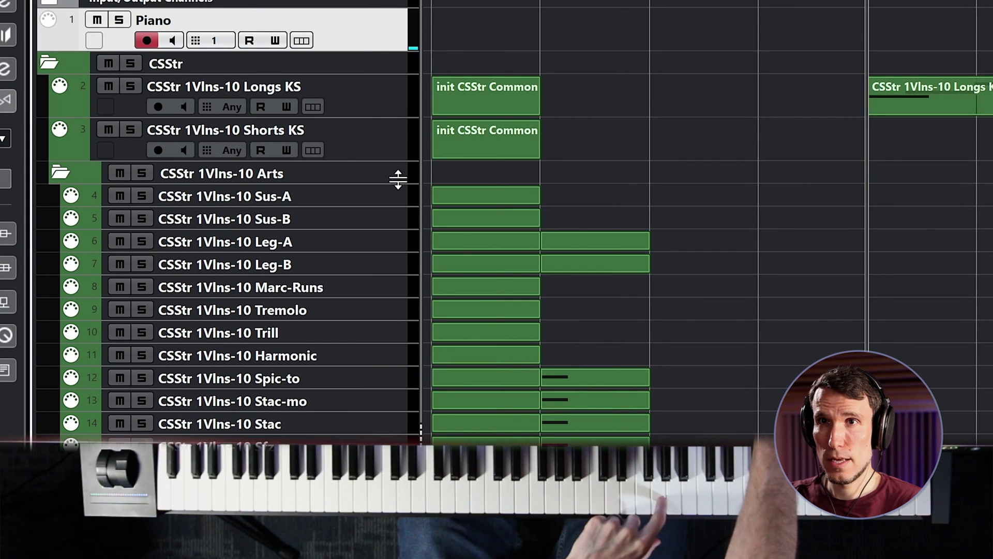
Switch keyboard playing to the Sus-A track, then to the Harmonic track
{"action": "left_click", "coordinate": [396, 195]}
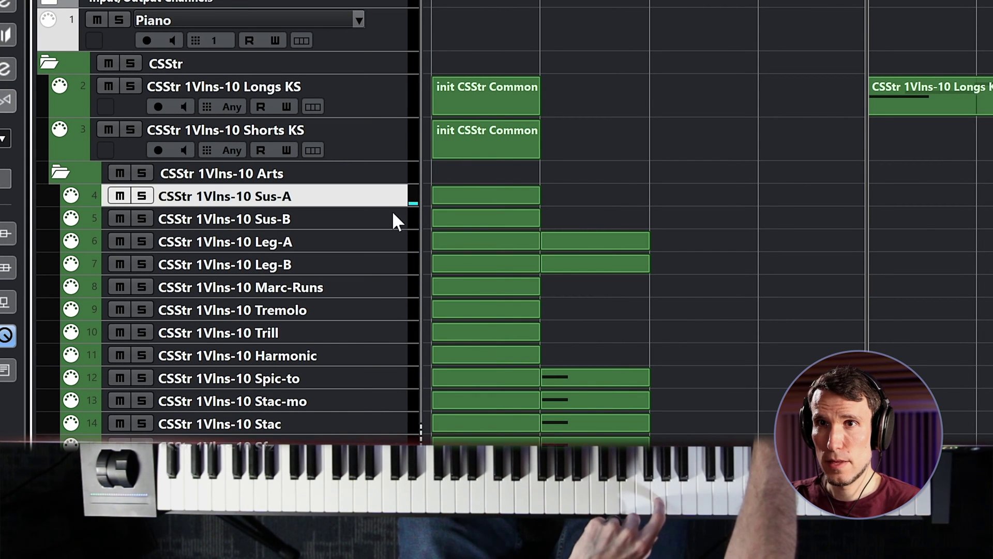
{"action": "left_click", "coordinate": [400, 355]}
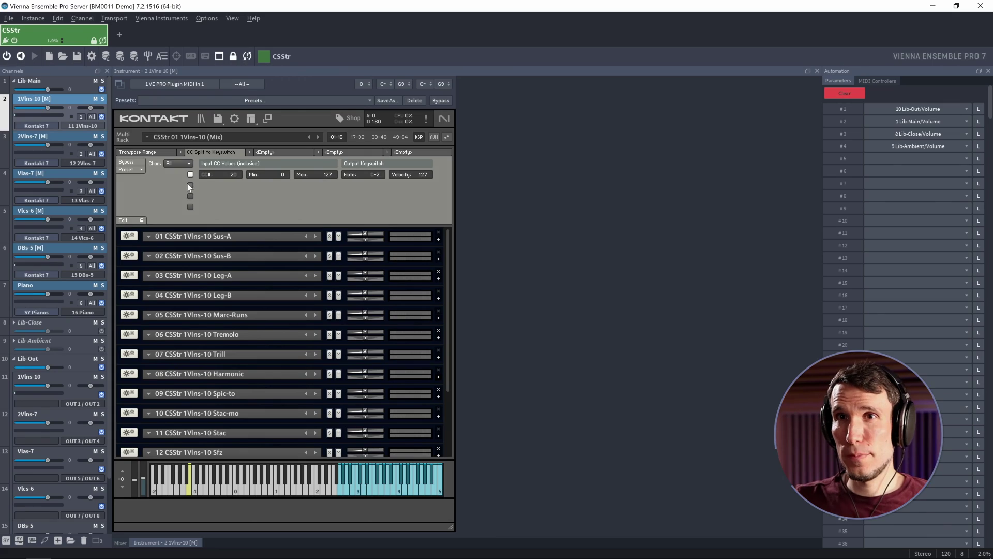
Enable two CC 21 keyswitch rows and remove the extra CC 22 row
{"action": "left_click", "coordinate": [190, 185]}
{"action": "left_click", "coordinate": [191, 196]}
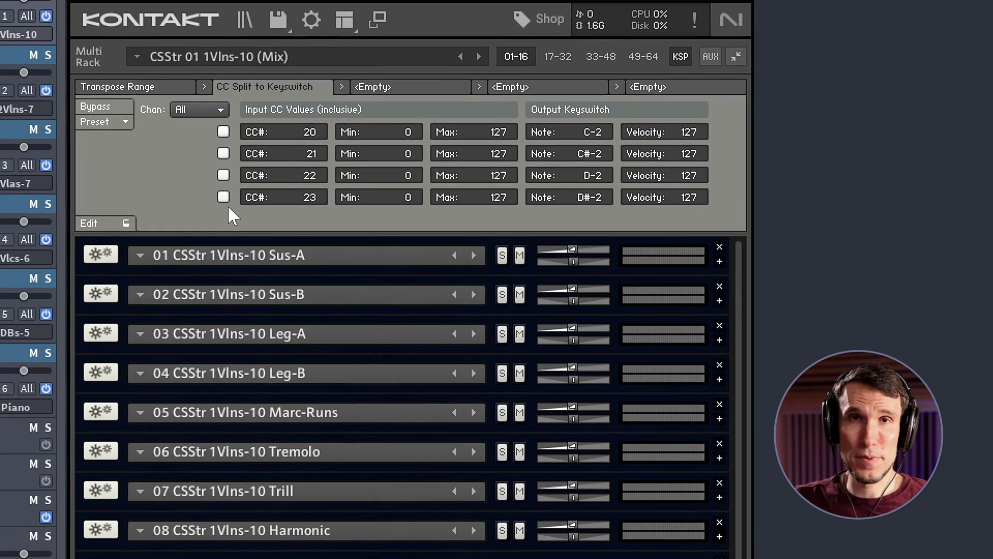
{"action": "left_click", "coordinate": [223, 175]}
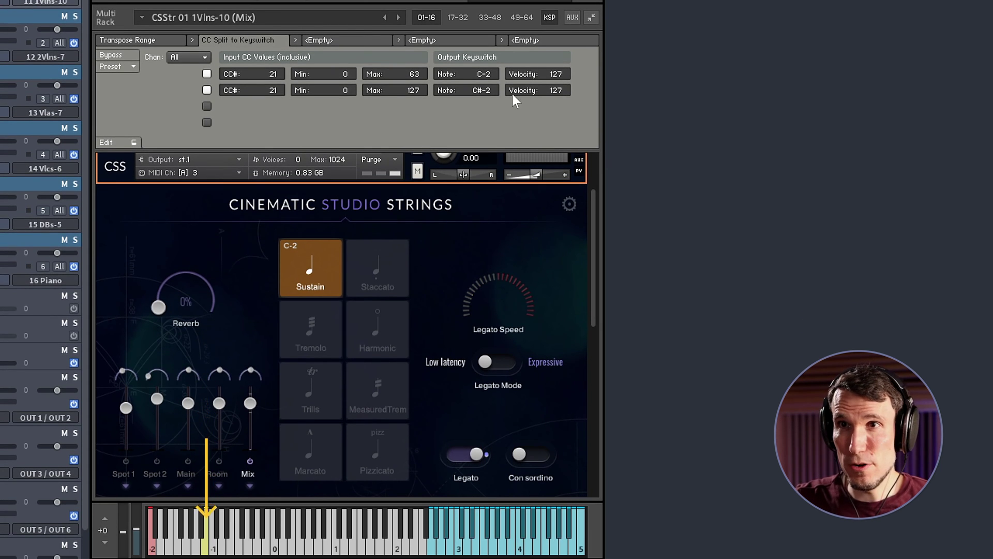
Set the rows to CC ranges 0–63 and 64–127 on B-2, velocities 1 and 127
{"action": "scroll", "coordinate": [482, 74], "scroll_direction": "down", "scroll_amount": 1}
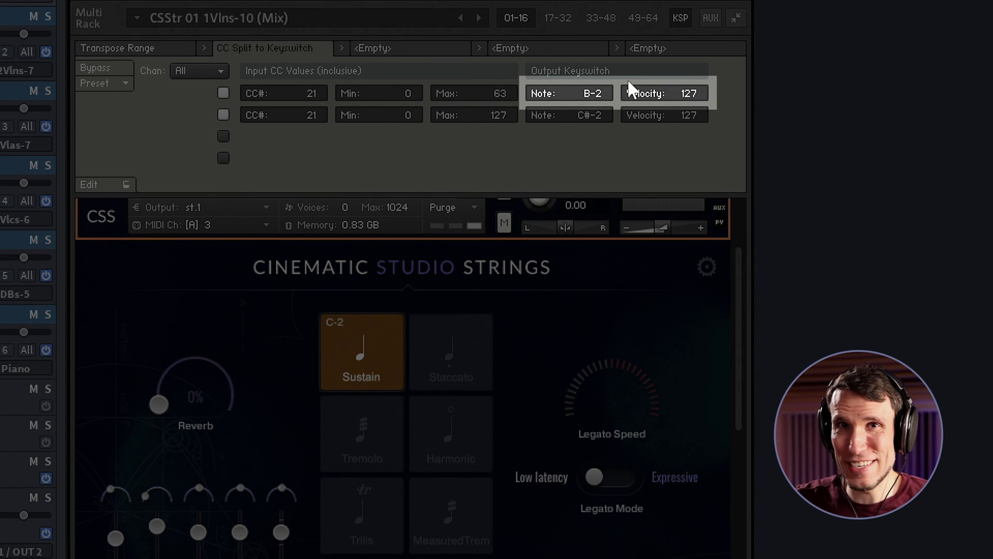
{"action": "double_click", "coordinate": [684, 94]}
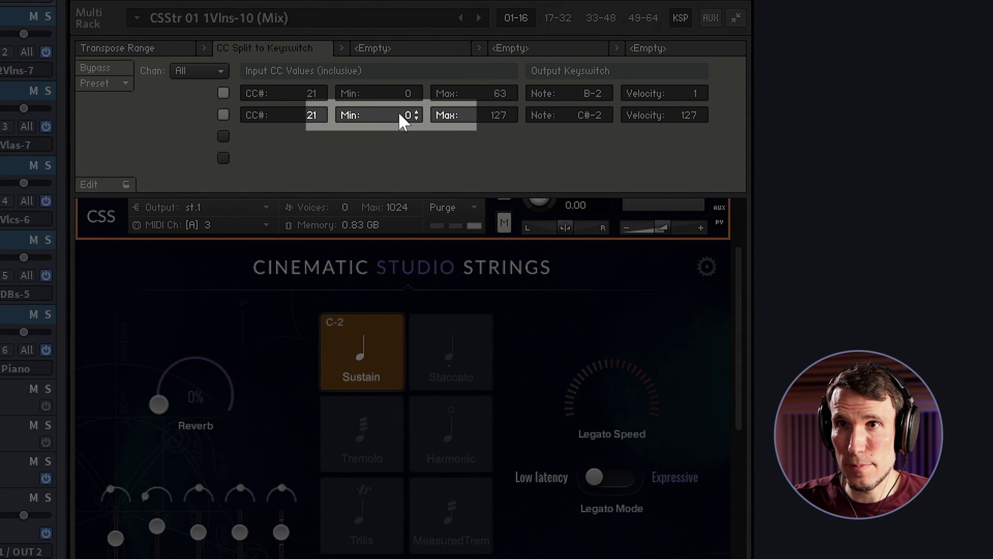
{"action": "left_click", "coordinate": [400, 111]}
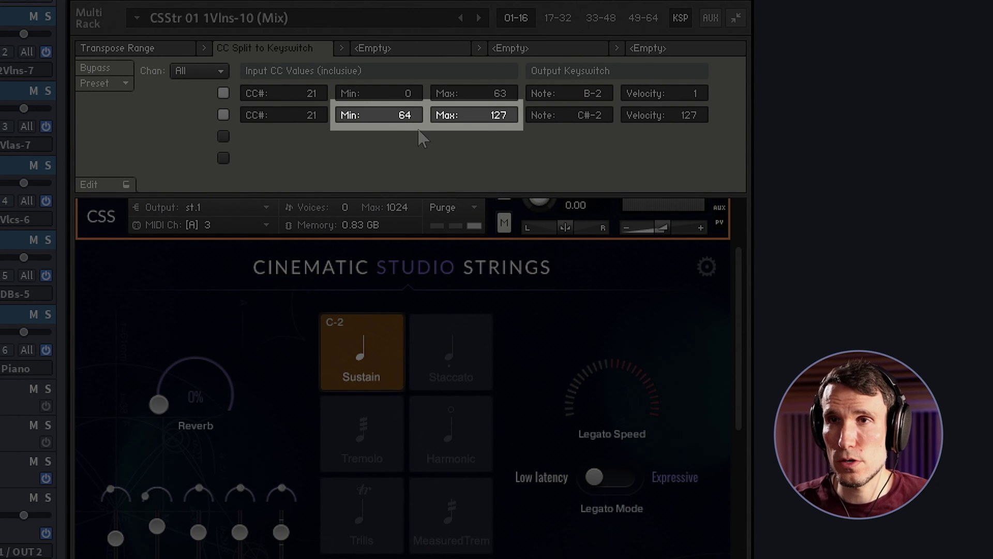
{"action": "scroll", "coordinate": [596, 115], "scroll_direction": "down", "scroll_amount": 2}
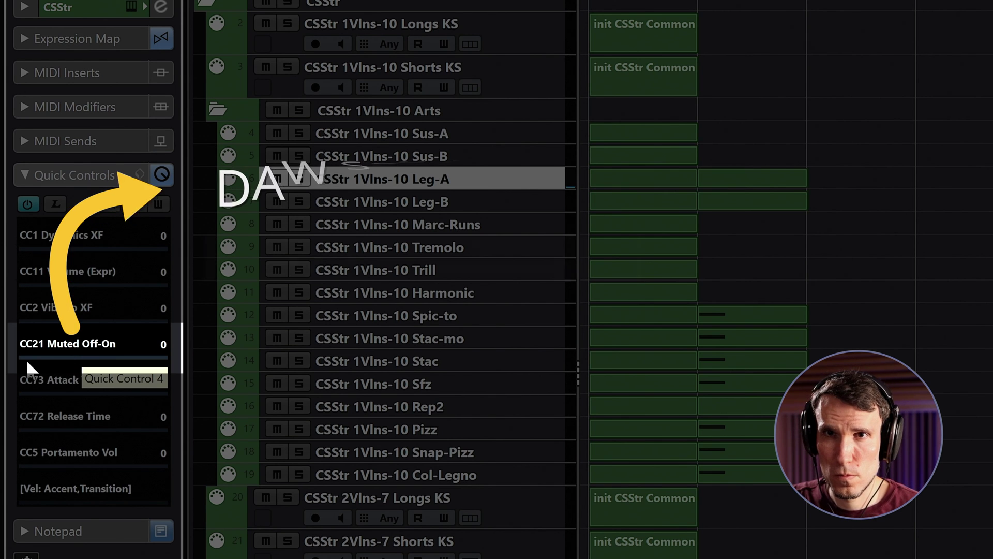
Raise the Leg-A track's CC21 Muted Off-On quick control to 59
{"action": "mouse_move", "coordinate": [27, 359]}
{"action": "left_mouse_down"}
{"action": "mouse_move", "coordinate": [133, 361]}
{"action": "mouse_move", "coordinate": [7, 364]}
{"action": "left_mouse_up"}
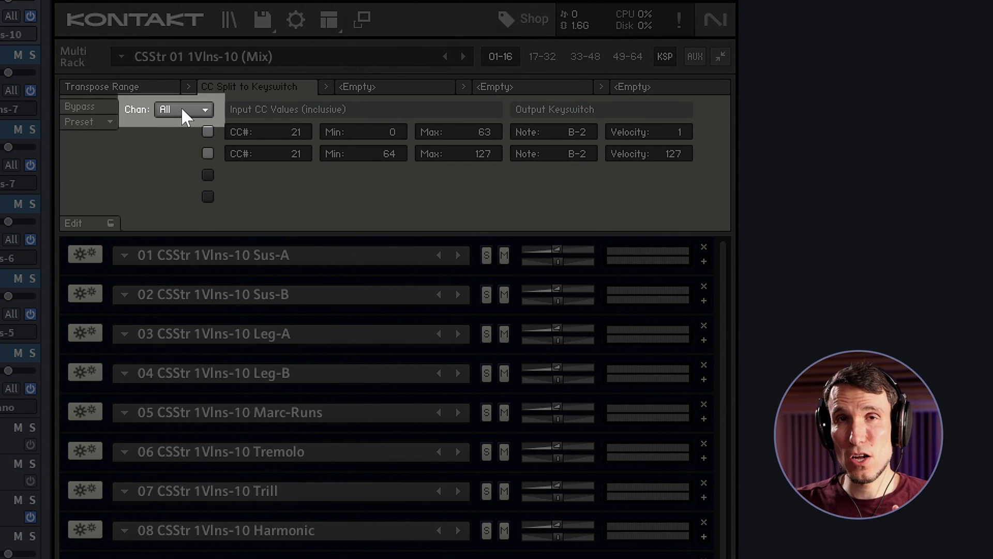
Show the CC Split to Keyswitch Chan list with All and channels 1–16
{"action": "left_click", "coordinate": [182, 110]}
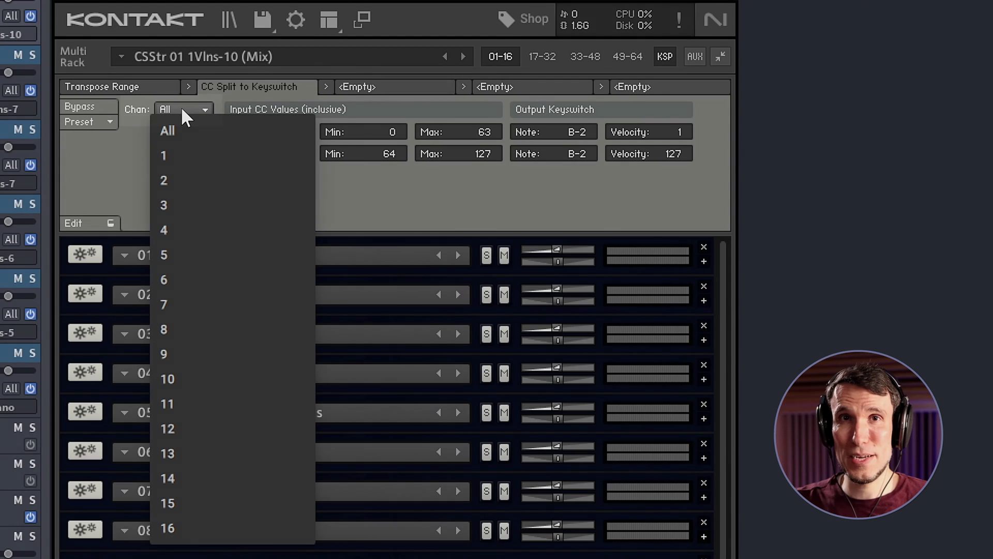